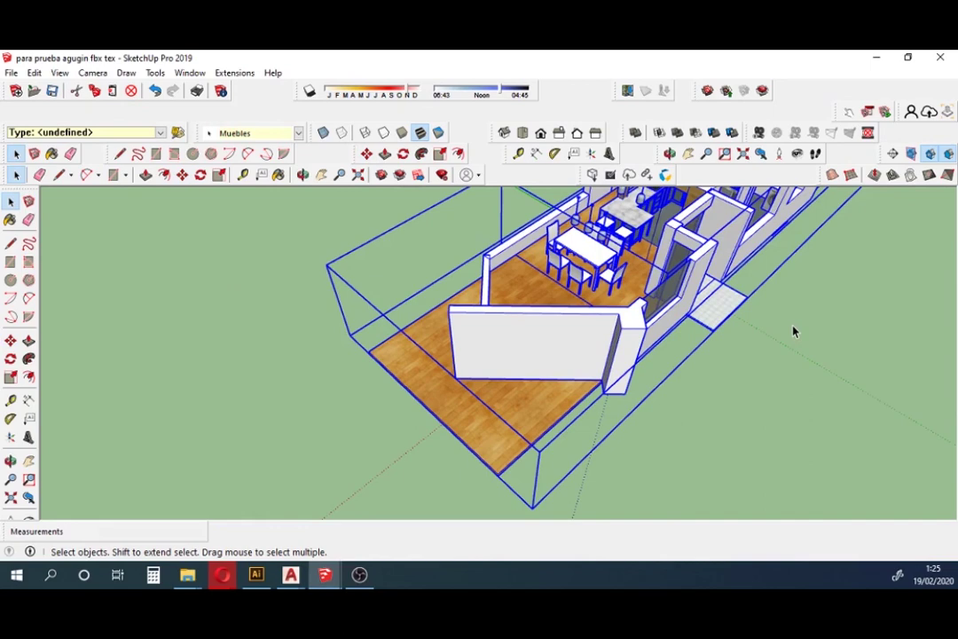
# Orbit and zoom to fit the whole apartment model in view
pyautogui.moveTo(794, 331); pyautogui.dragTo(734, 344, button='middle')
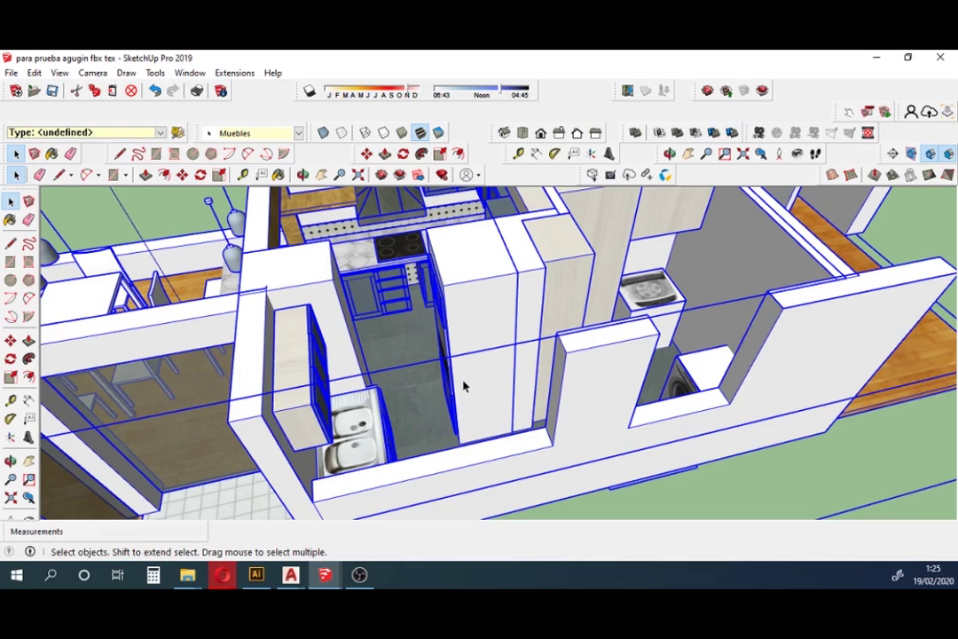
pyautogui.hotkey('shift', 'z')
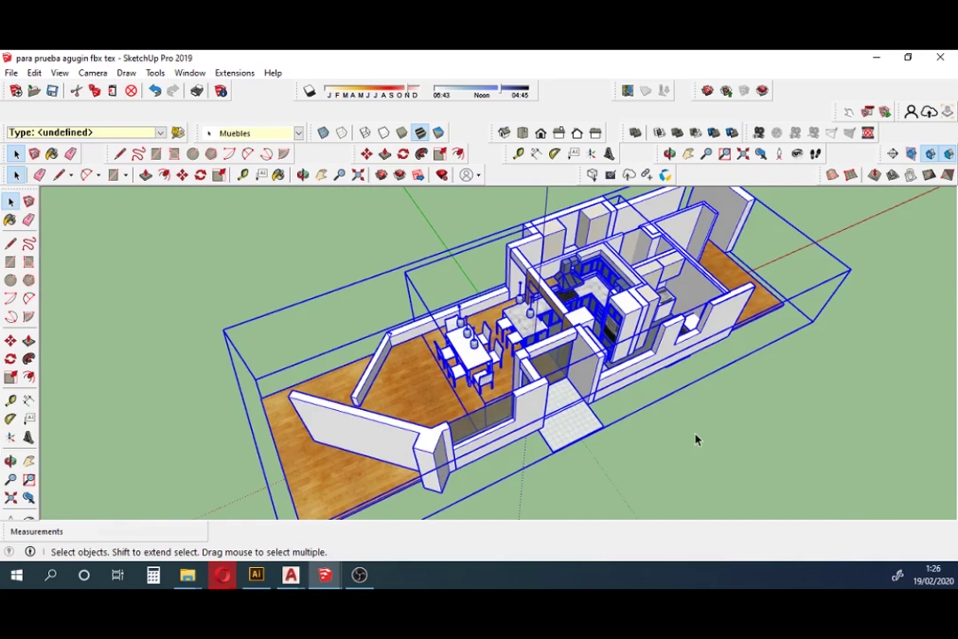
pyautogui.click(696, 440)
pyautogui.moveTo(696, 439); pyautogui.dragTo(410, 278, button='middle')
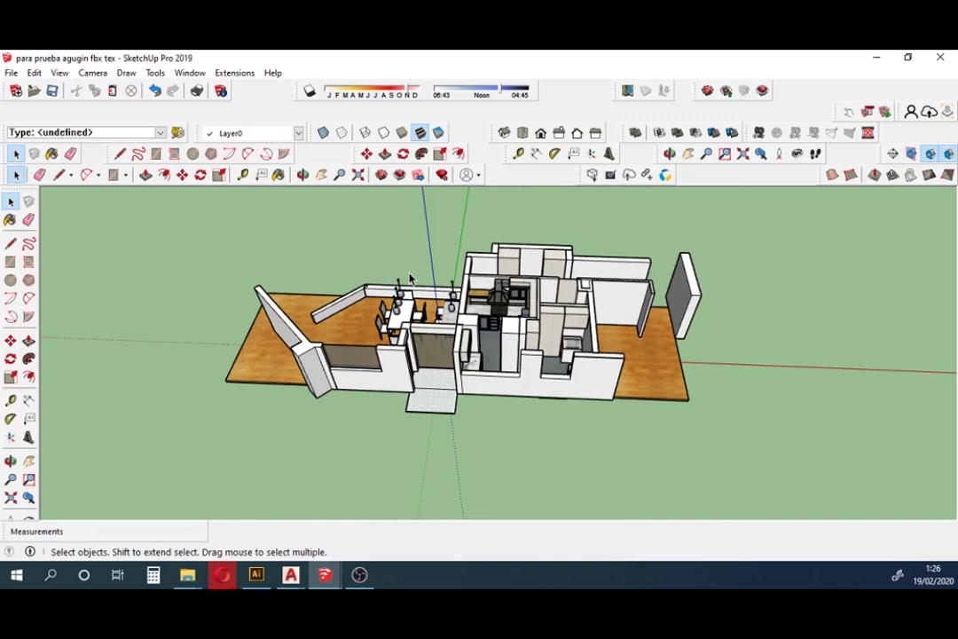
pyautogui.moveTo(410, 278); pyautogui.dragTo(346, 310, button='middle')
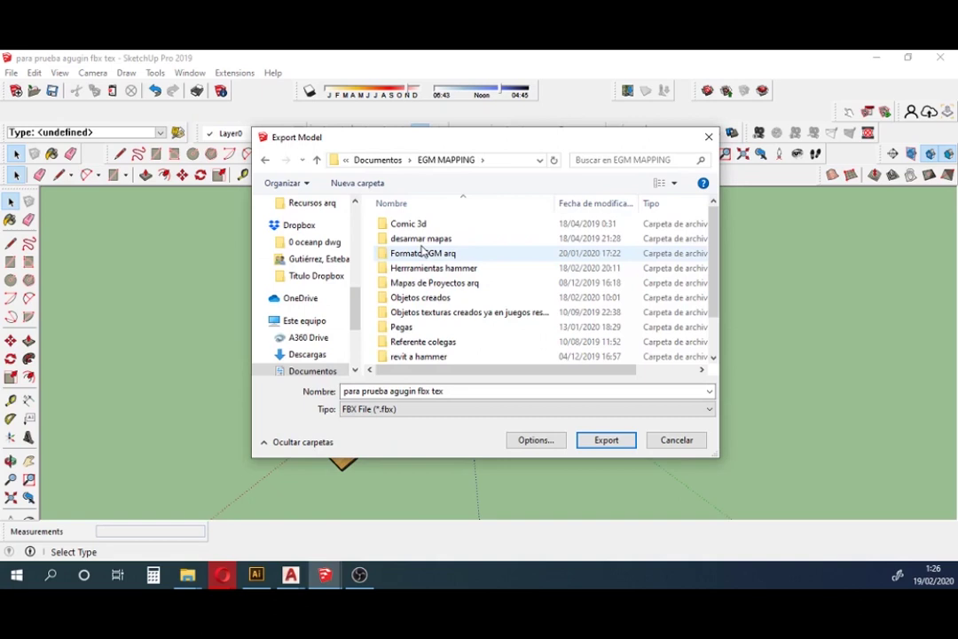
# Save the FBX export as 'Cocina Rancagua por GyH arq' in the augin tutorial folder
pyautogui.doubleClick(420, 297)
pyautogui.doubleClick(447, 268)
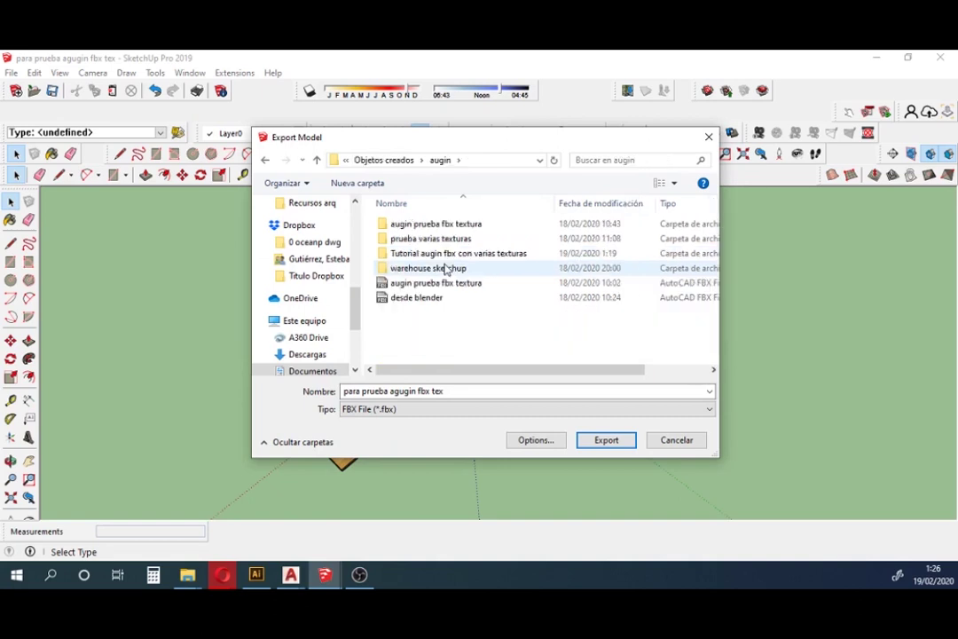
pyautogui.doubleClick(445, 266)
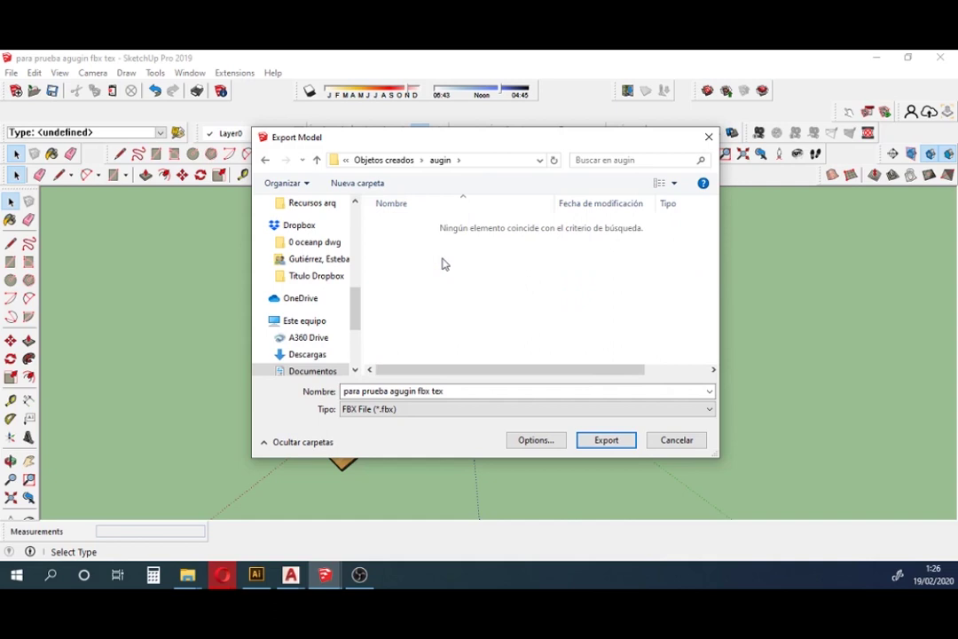
pyautogui.press('BackSpace')
pyautogui.write('Conci')
pyautogui.press('BackSpace')
pyautogui.press('BackSpace')
pyautogui.press('BackSpace')
pyautogui.write('ci')
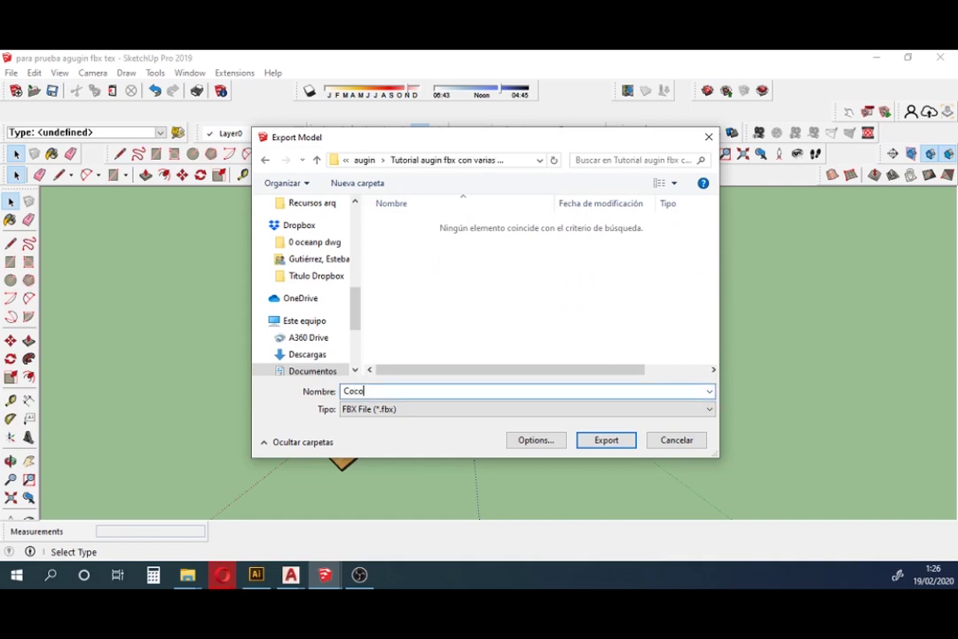
pyautogui.write('na Rancagua ')
pyautogui.write('por GyH arq')
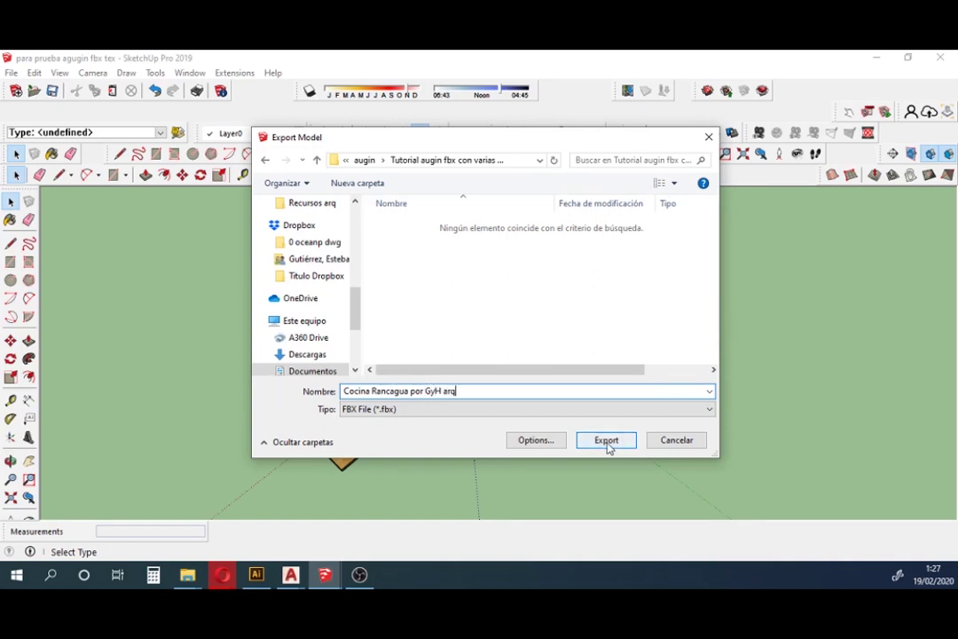
pyautogui.click(562, 444)
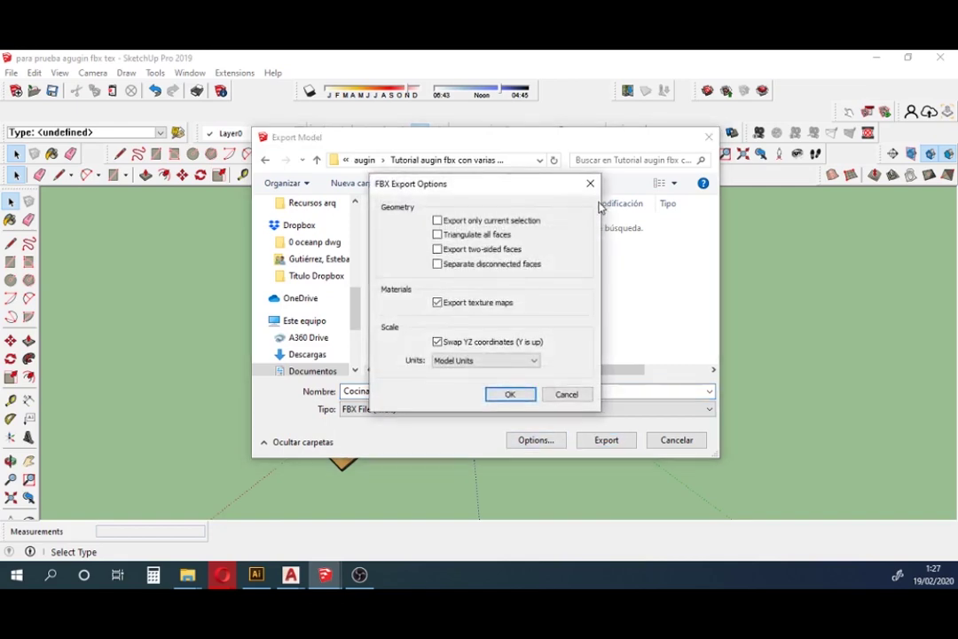
# Export the FBX with texture maps (14 textures, 18 materials), then minimise SketchUp
pyautogui.click(590, 183)
pyautogui.click(618, 448)
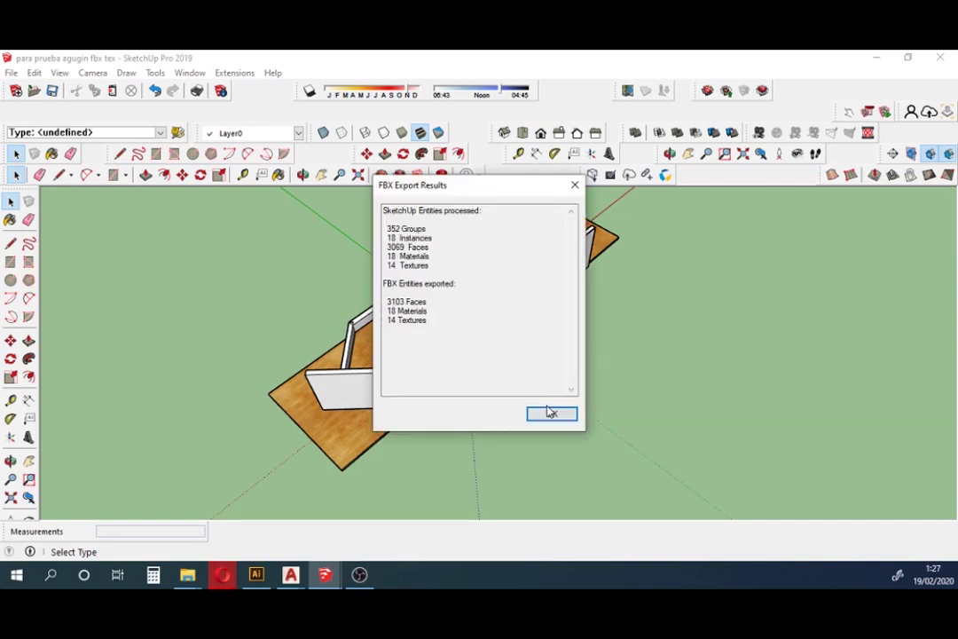
pyautogui.click(549, 412)
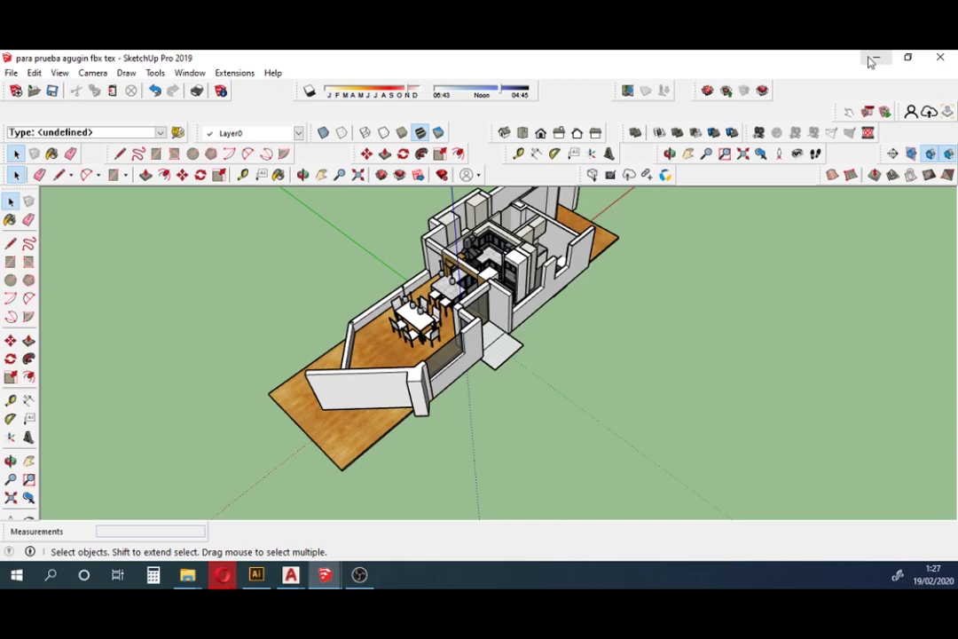
pyautogui.click(872, 61)
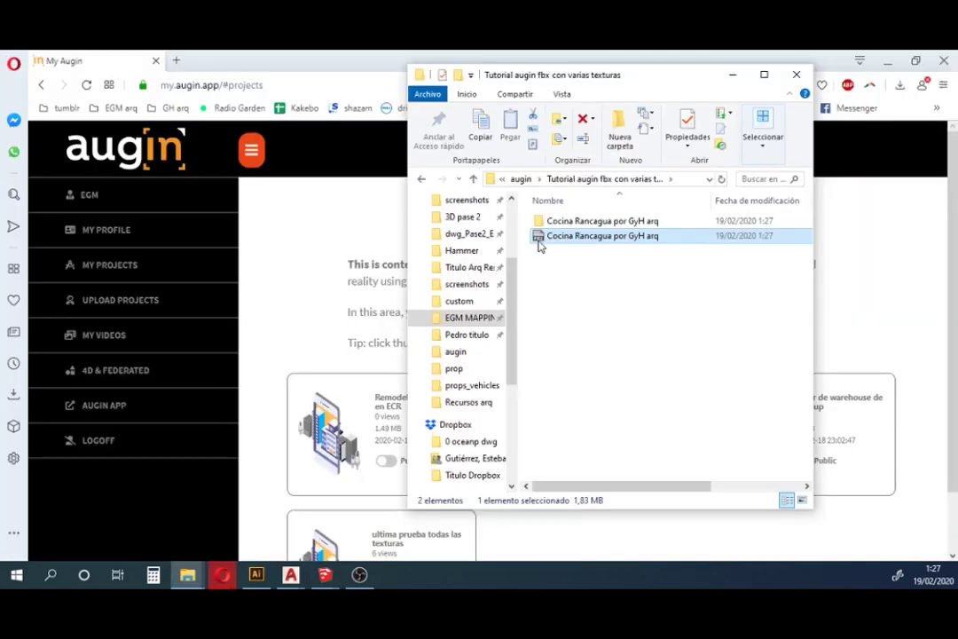
# Select all 15 exported files inside the 'Cocina Rancagua por GyH arq' folder
pyautogui.doubleClick(559, 221)
pyautogui.click(474, 182)
pyautogui.click(550, 236)
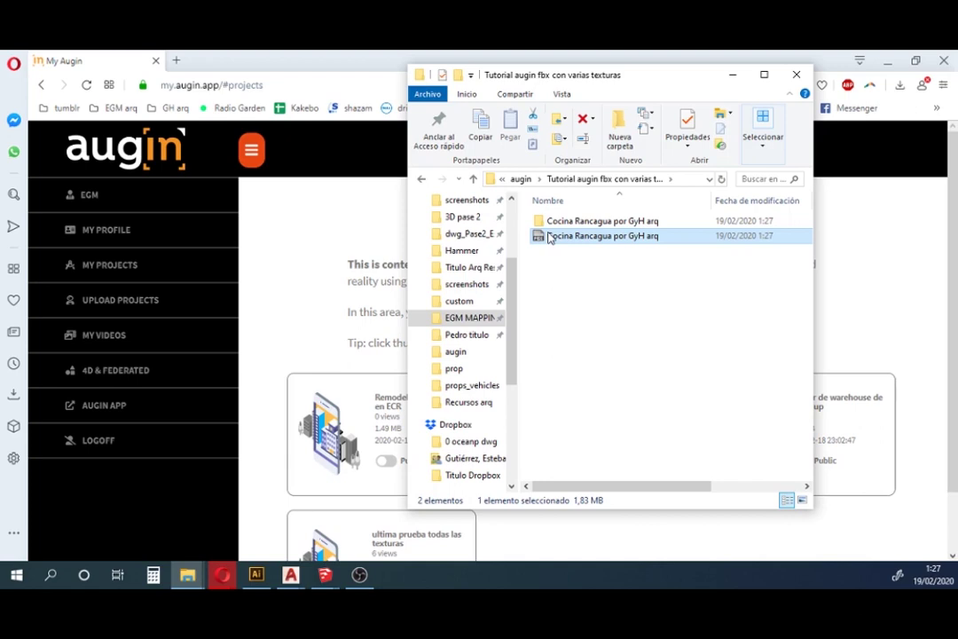
pyautogui.doubleClick(549, 222)
pyautogui.hotkey('ctrl', 'a')
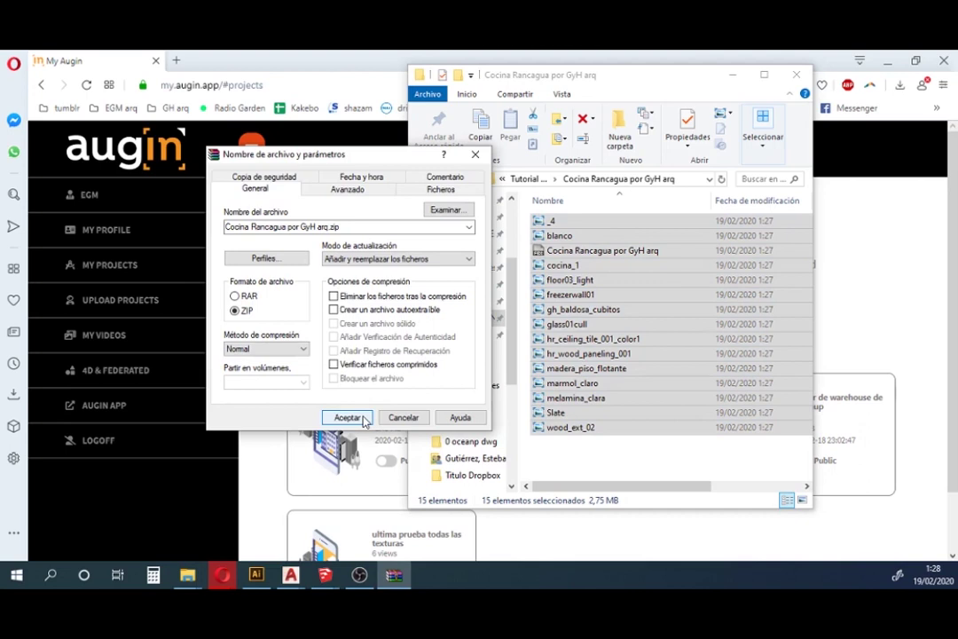
# Create the ZIP archive 'Cocina Rancagua por GyH arq.zip' from the selected files
pyautogui.click(347, 418)
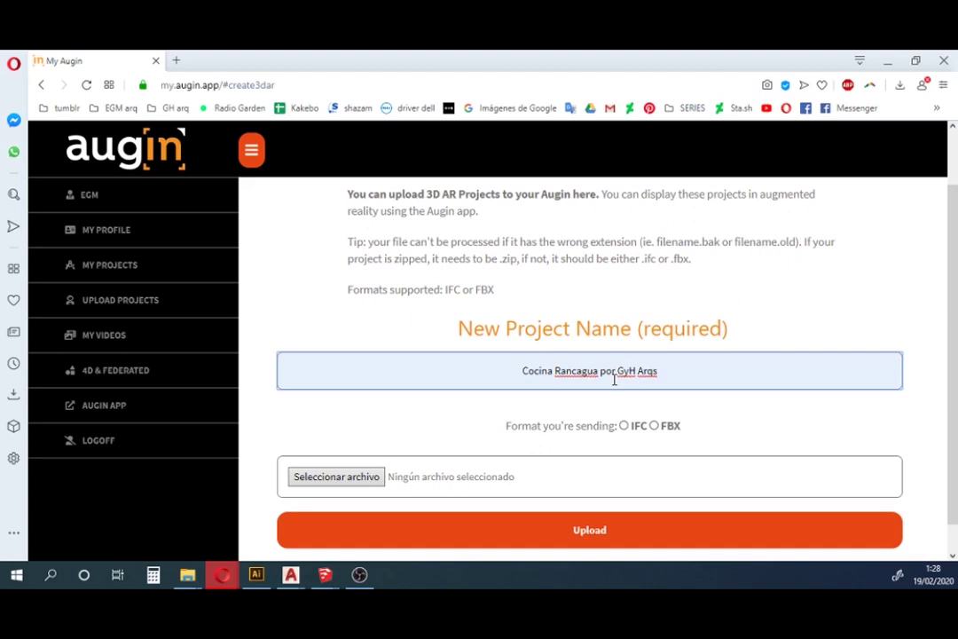
# Set the Augin upload format to FBX and choose the zipped Cocina Rancagua file
pyautogui.click(667, 430)
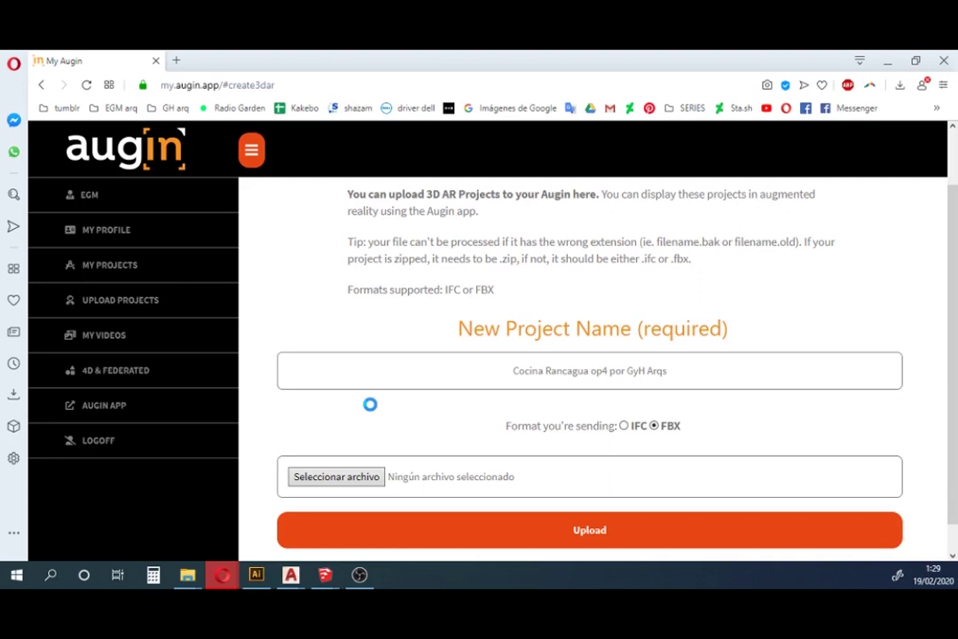
pyautogui.click(257, 191)
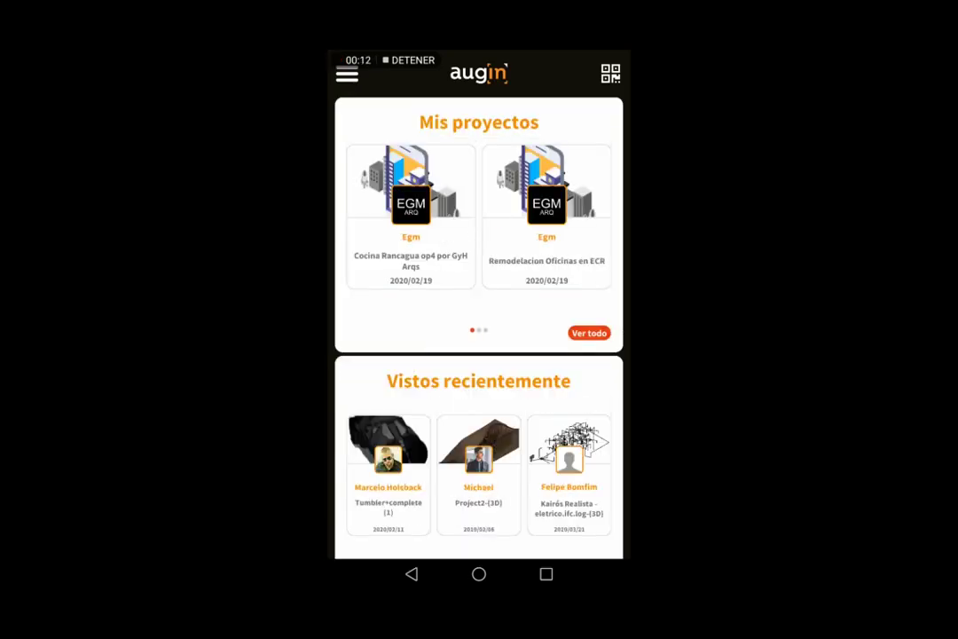
# Open the Cocina Rancagua project from the full project list and orbit to a top-down view
pyautogui.click(589, 332)
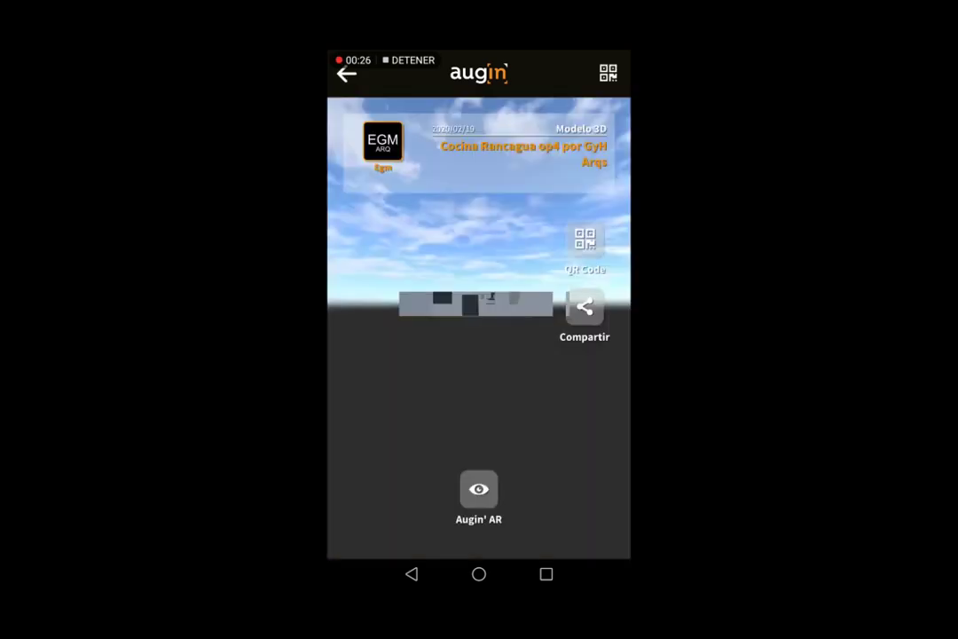
pyautogui.moveTo(473, 355)
pyautogui.mouseDown()
pyautogui.moveTo(447, 415)
pyautogui.moveTo(449, 355)
pyautogui.mouseUp()
pyautogui.scroll(3, 496, 325)
pyautogui.scroll(5, 496, 326)
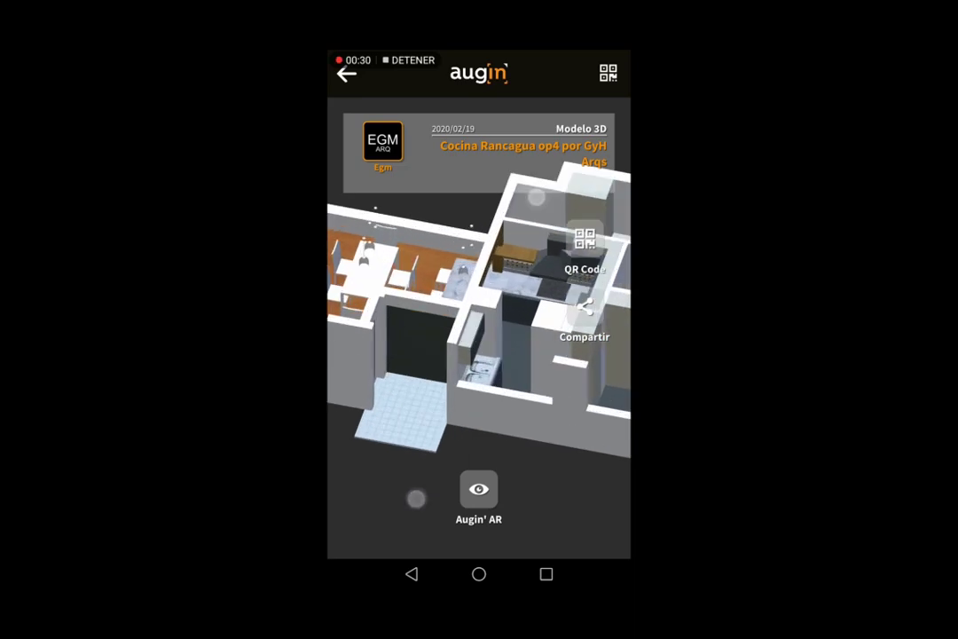
pyautogui.moveTo(491, 409); pyautogui.dragTo(538, 402)
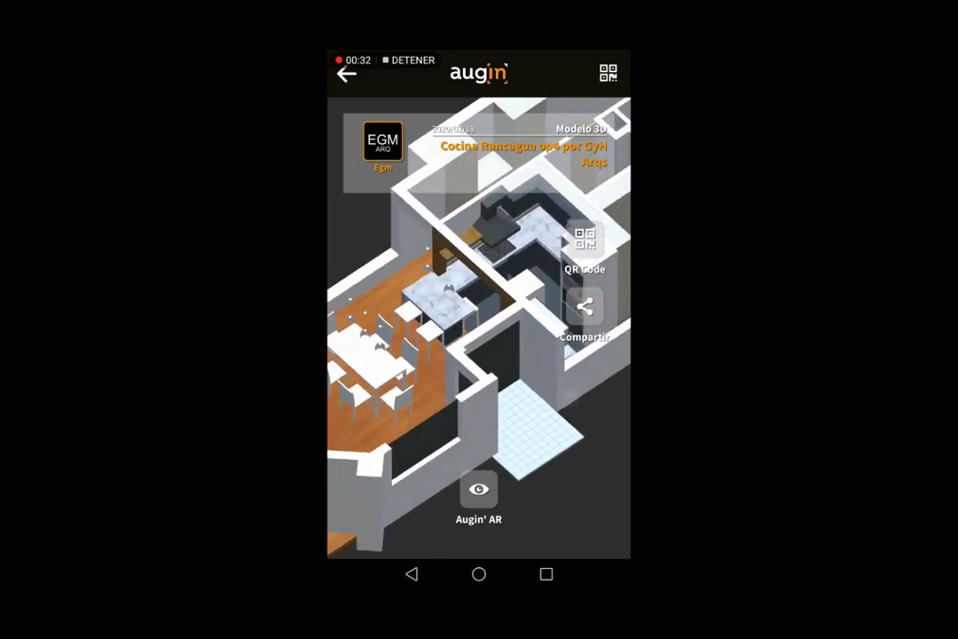
pyautogui.moveTo(466, 410); pyautogui.dragTo(577, 397)
pyautogui.moveTo(449, 397)
pyautogui.mouseDown()
pyautogui.moveTo(541, 417)
pyautogui.moveTo(496, 381)
pyautogui.mouseUp()
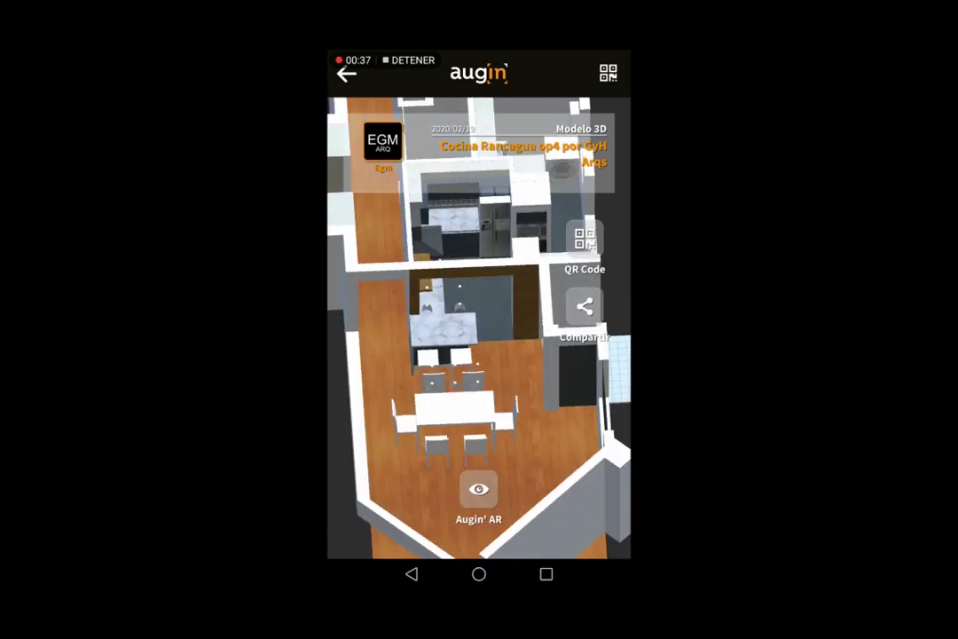